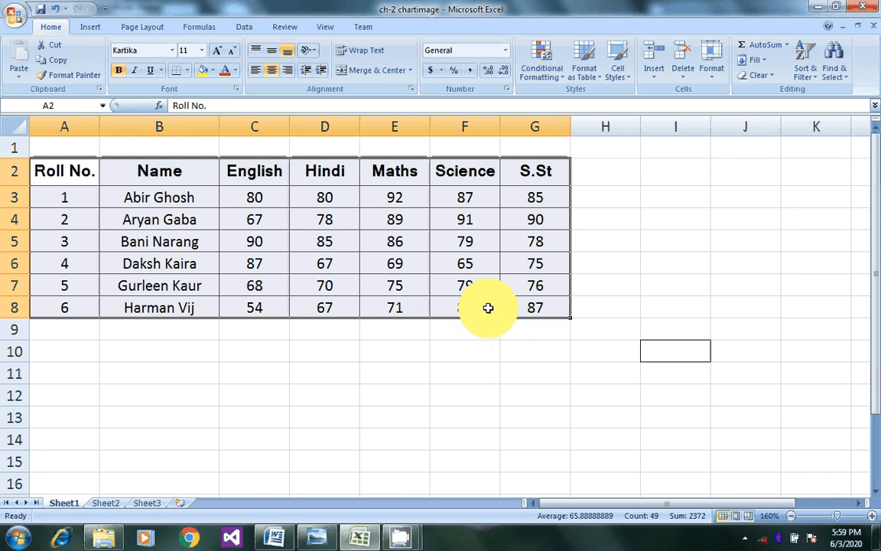
- Create an instant column chart on its own sheet from the selected marks table A2:G8
key("F11")
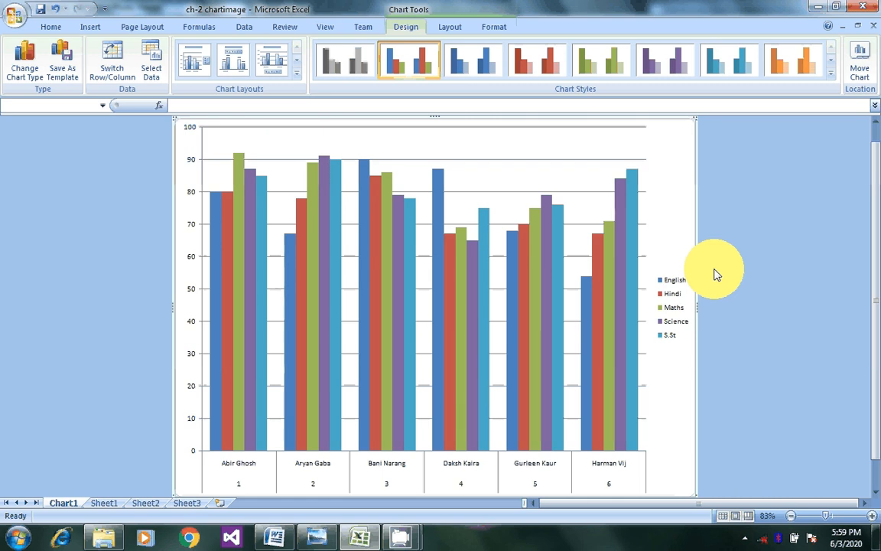
left_click(832, 520)
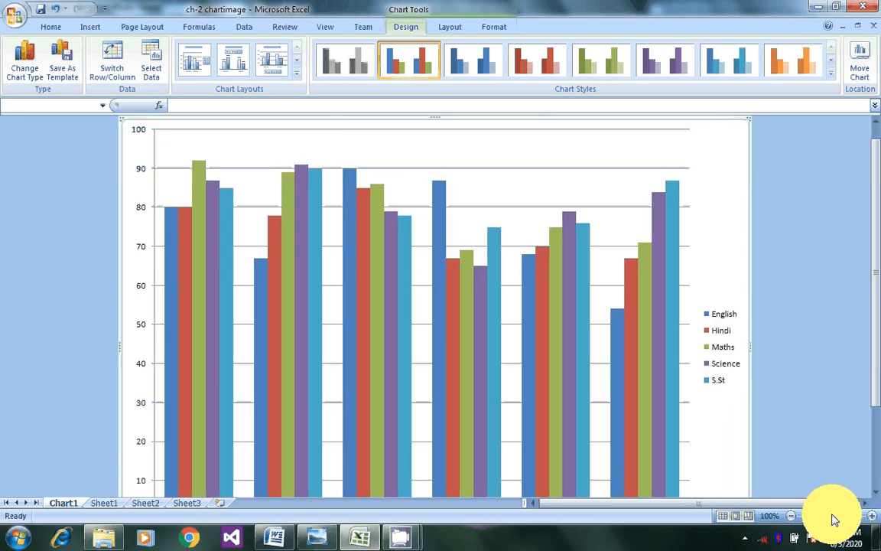
left_click_drag(836, 520, 812, 516)
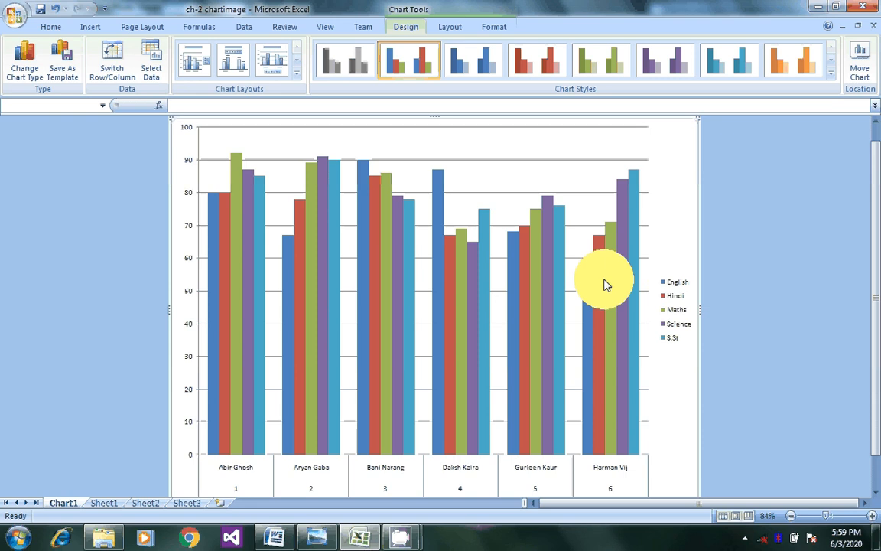
mouse_move(601, 286)
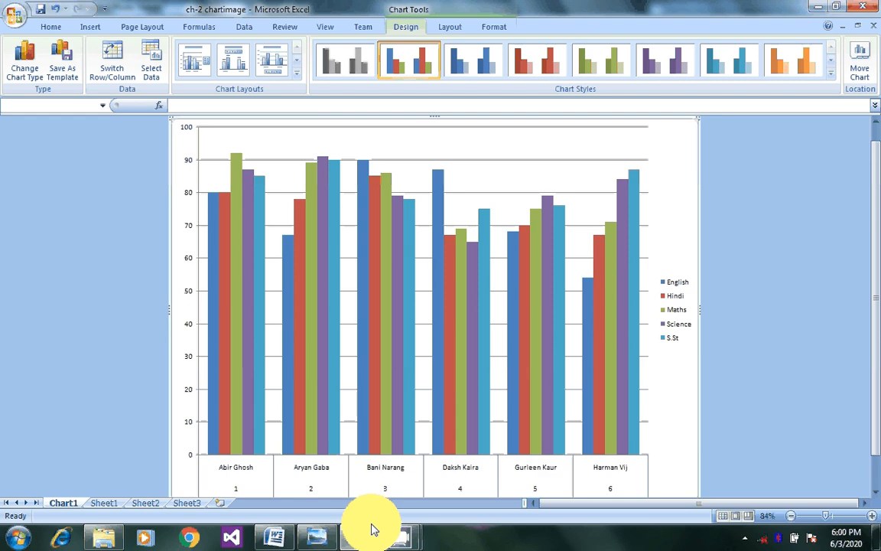
- Examine the labelled chart elements in the Chart Diagram picture in Windows Photo Viewer and compare them with the column chart in Excel
left_click(315, 538)
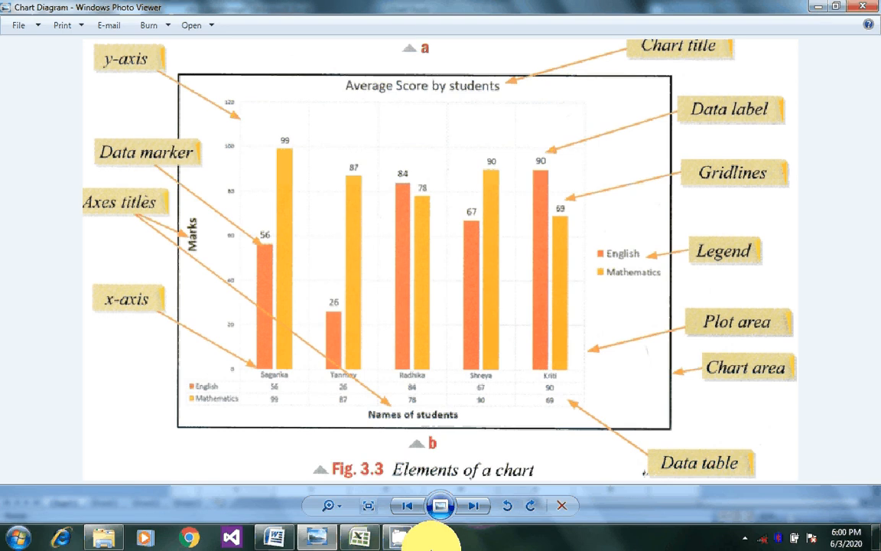
left_click(375, 539)
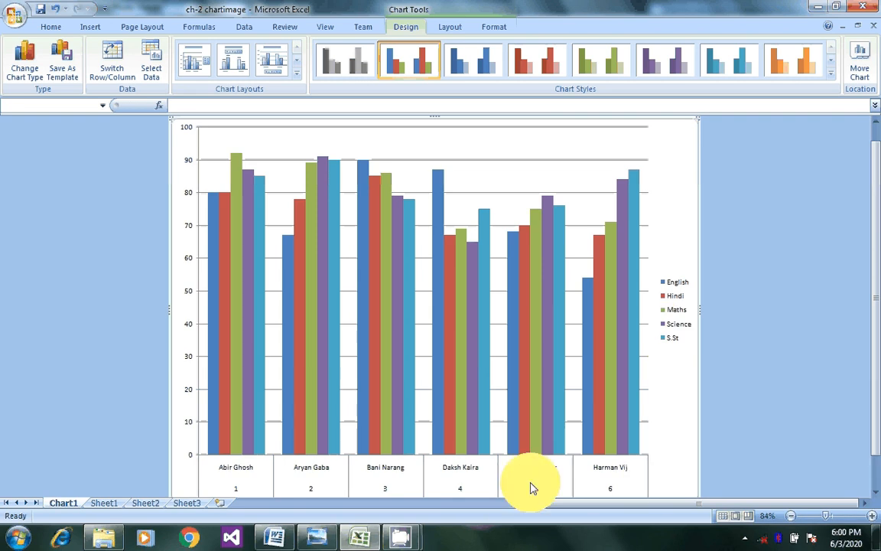
scroll(558, 247, "up", 1)
scroll(558, 247, "down", 1)
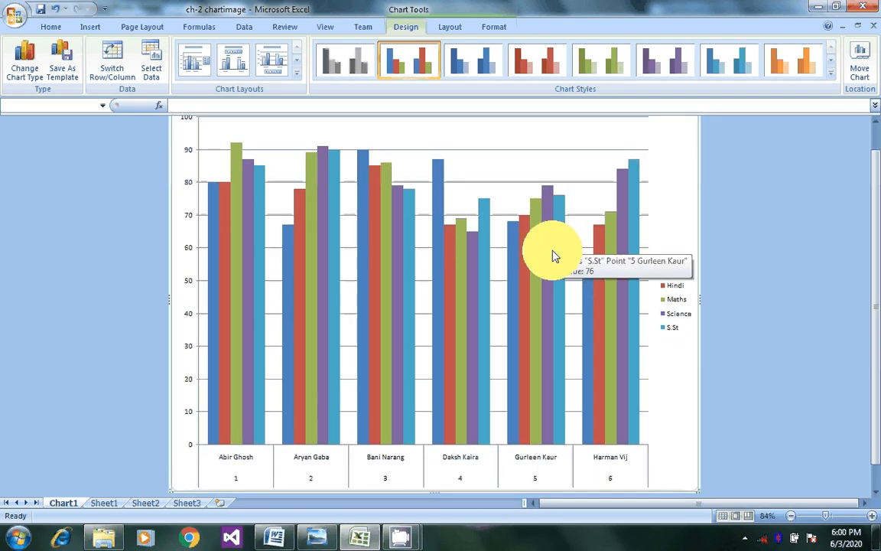
scroll(555, 256, "down", 1)
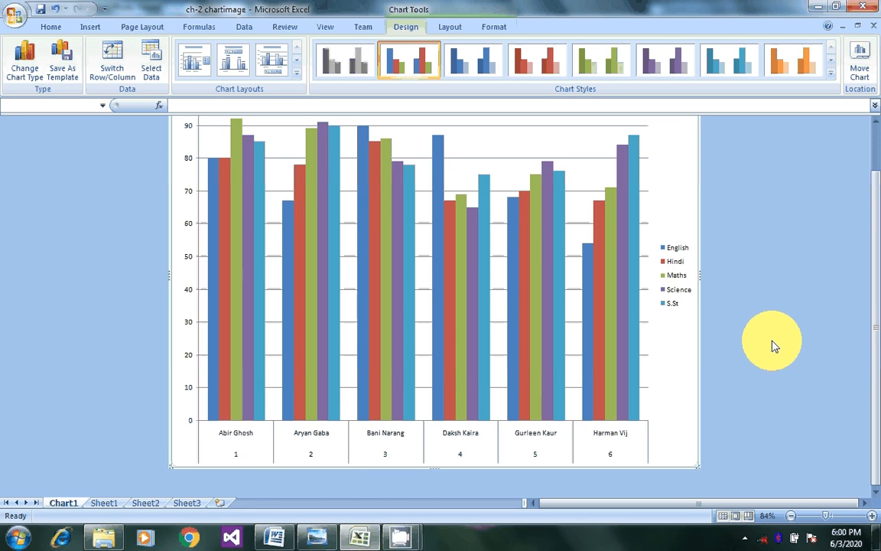
scroll(772, 348, "up", 1)
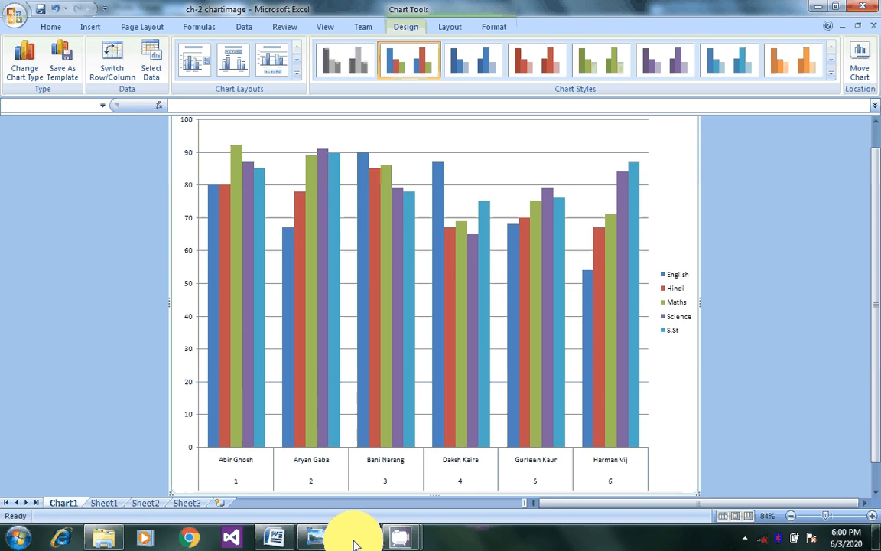
- Read charting rule a about titles in the Word notes and check it against the diagram picture and the Excel chart
left_click(280, 542)
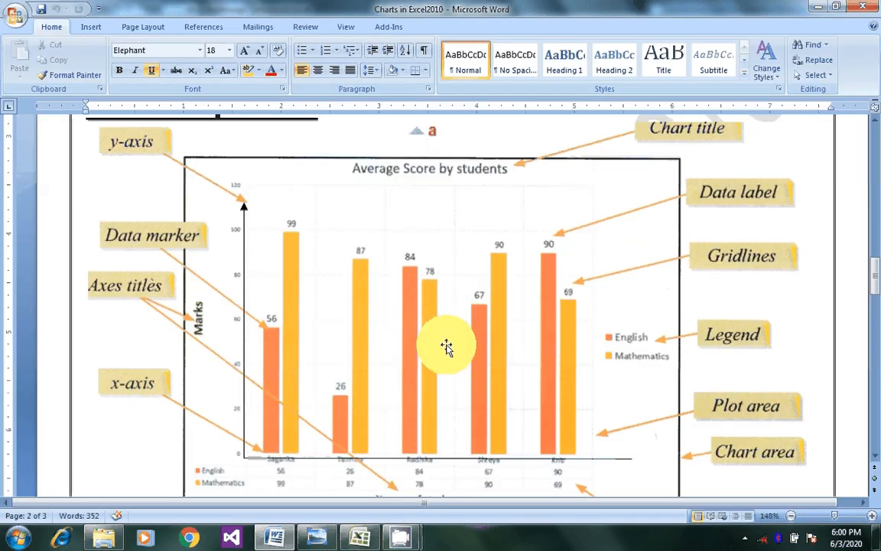
scroll(447, 347, "down", 10)
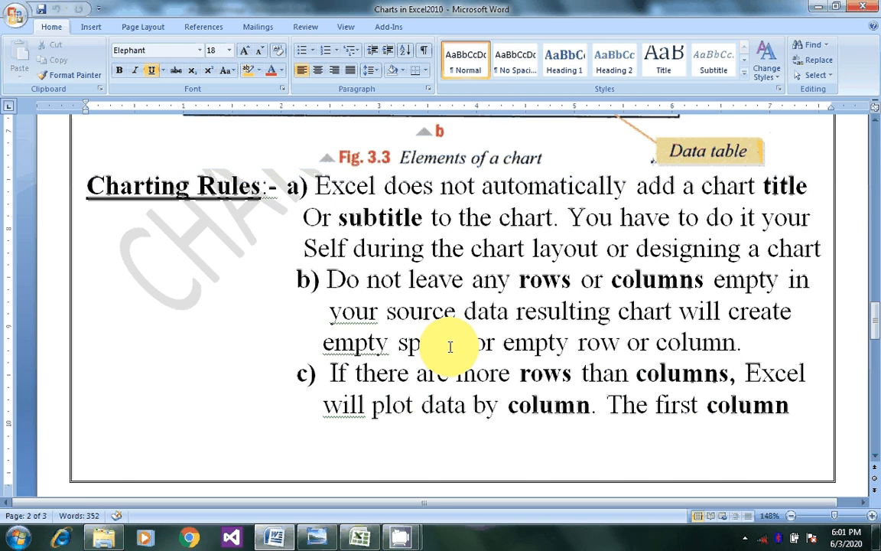
left_click(311, 541)
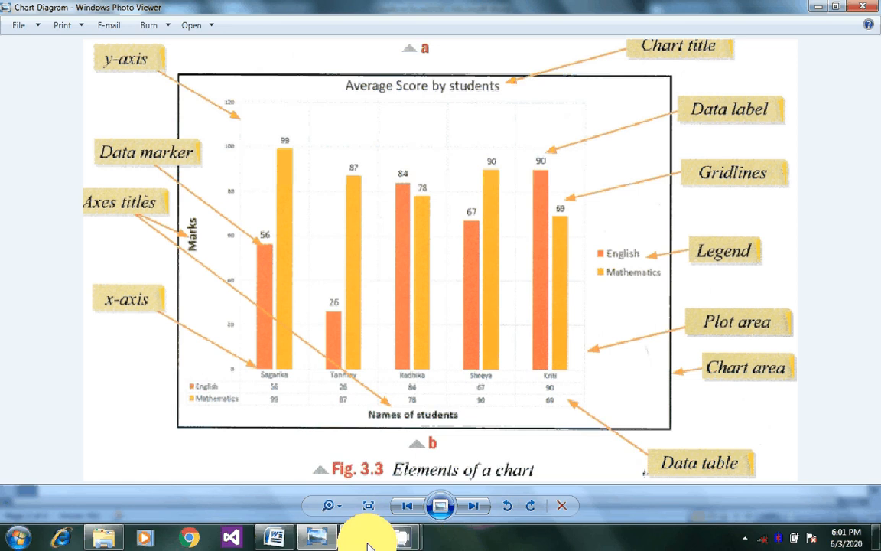
mouse_move(367, 544)
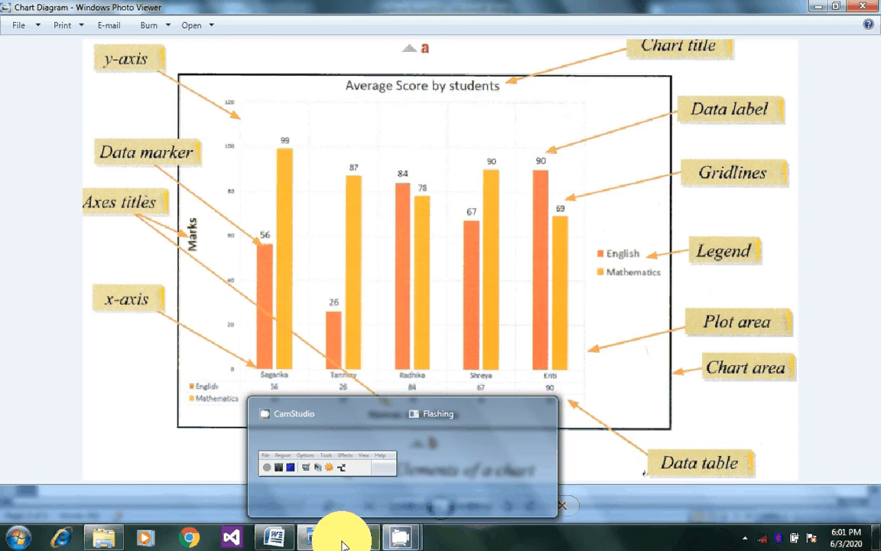
left_click(282, 538)
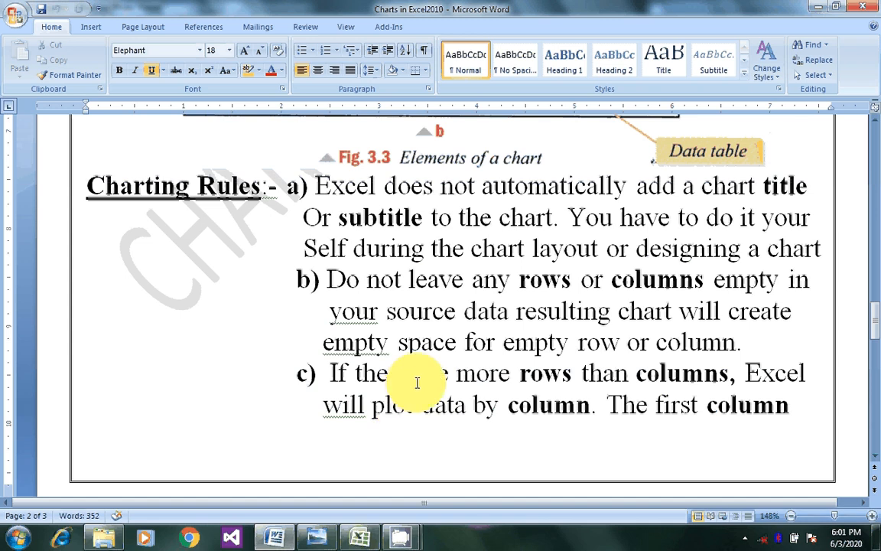
left_click(359, 539)
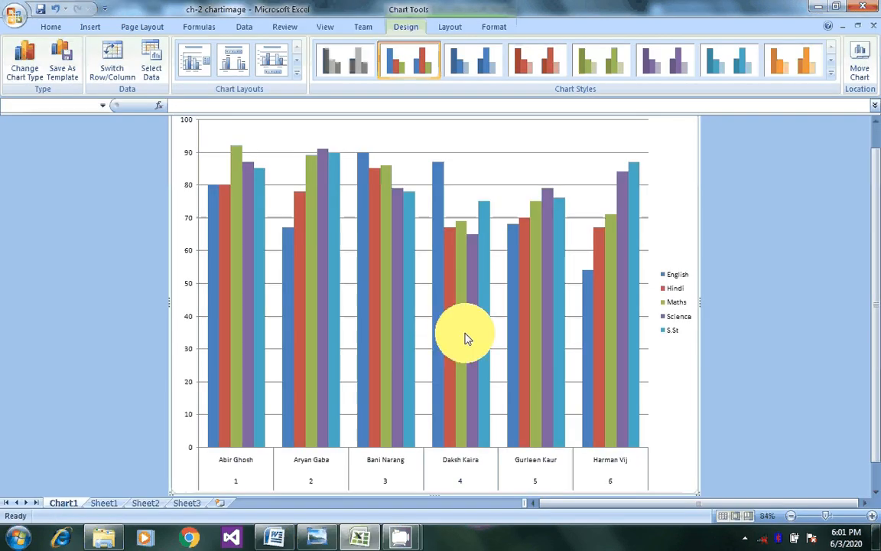
mouse_move(460, 354)
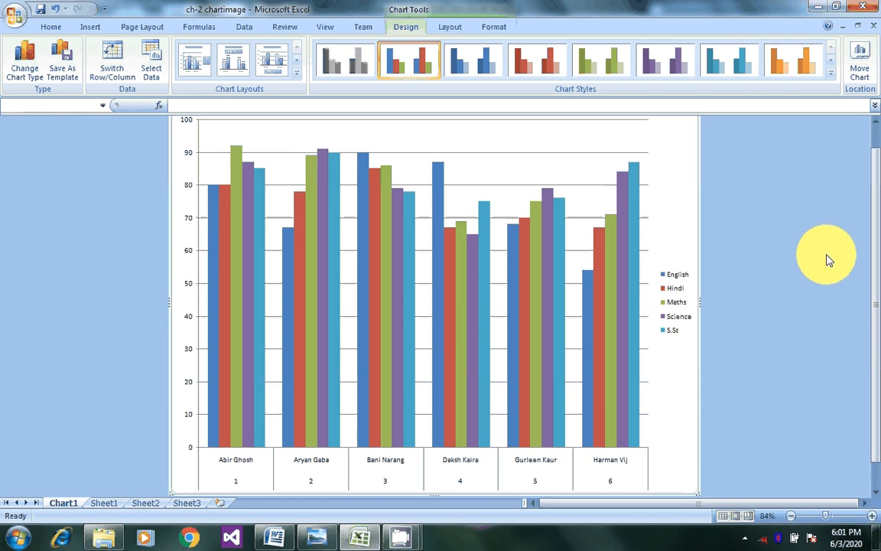
left_click_drag(877, 247, 873, 232)
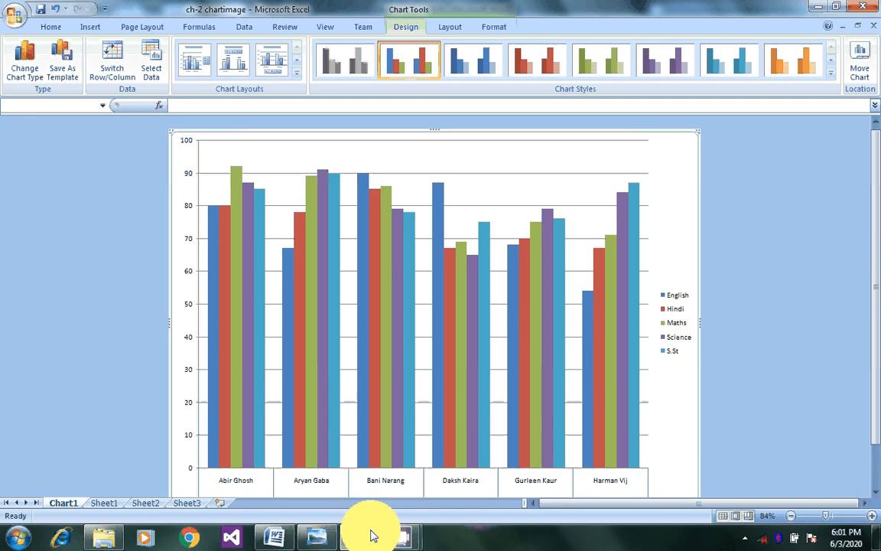
- Review the charting rules on empty and plotted rows and columns in Word and check them against the marks table on Sheet1 in Excel
mouse_move(364, 529)
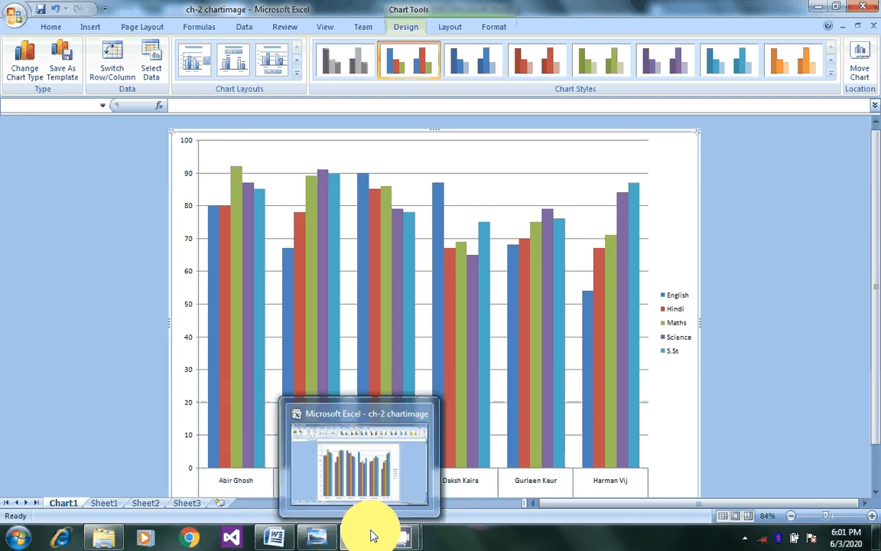
left_click(299, 535)
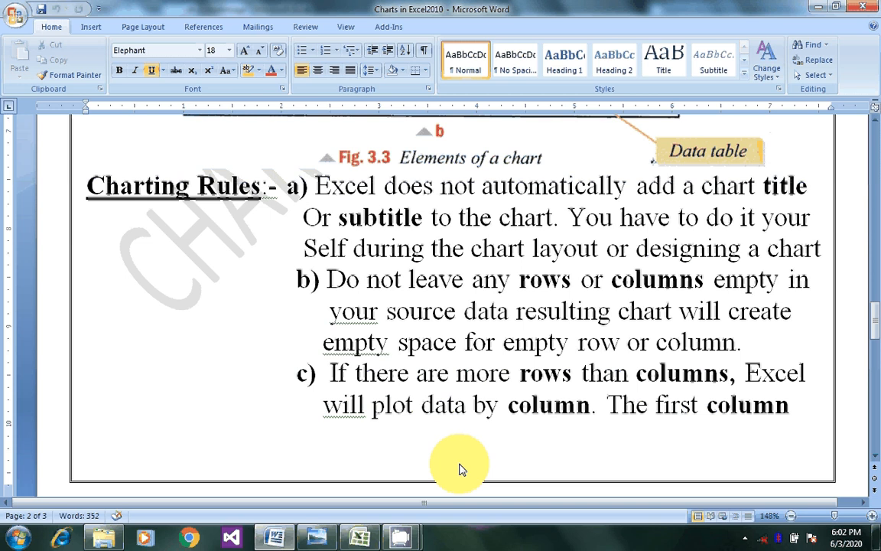
left_click(360, 537)
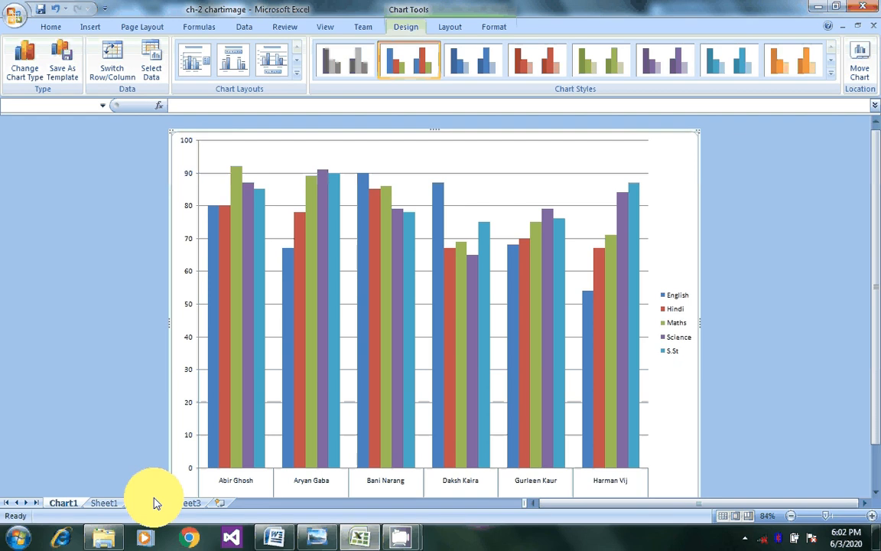
left_click(104, 502)
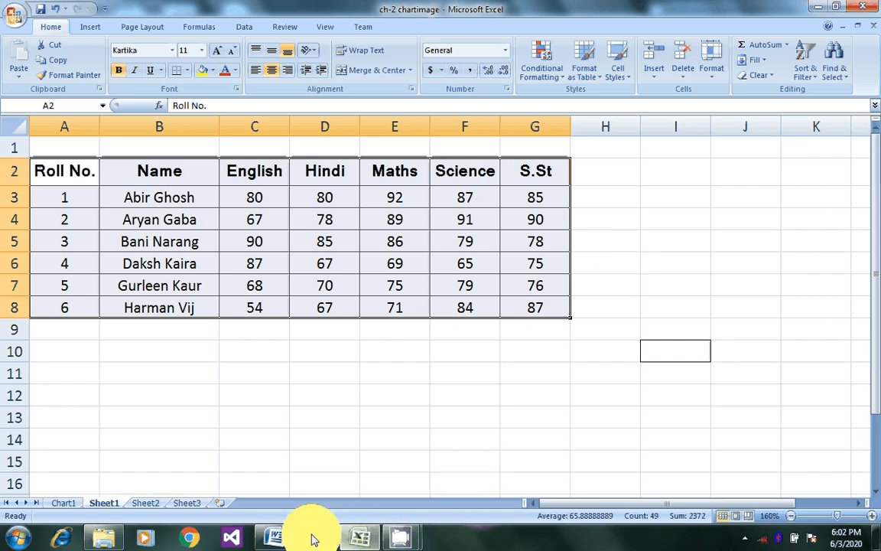
left_click(275, 539)
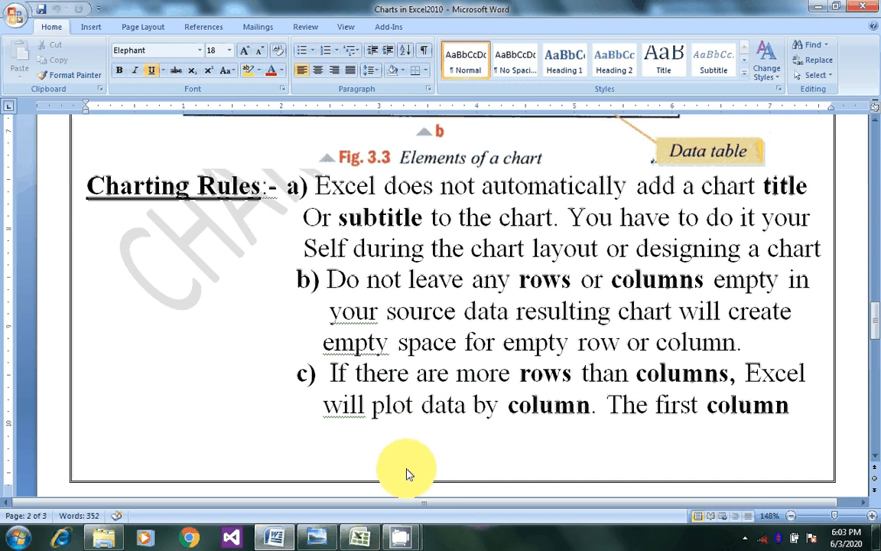
key("alt+Tab")
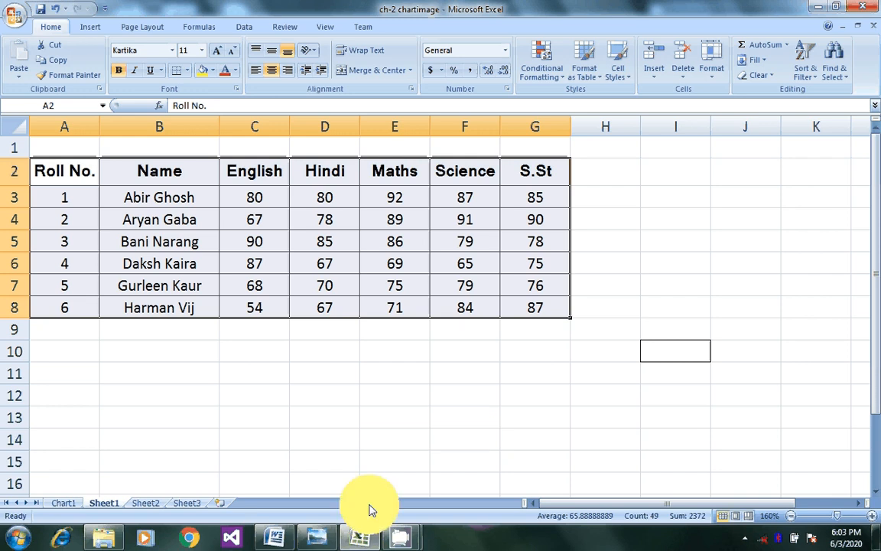
- Read the rest of charting rule c in Word and compare it with the marks table and the Chart1 sheet in Excel
left_click(283, 537)
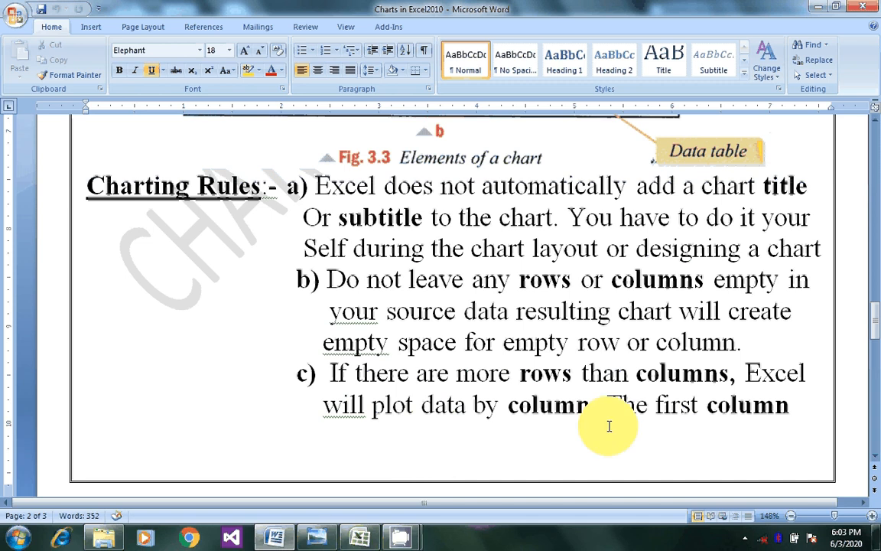
scroll(609, 426, "down", 3)
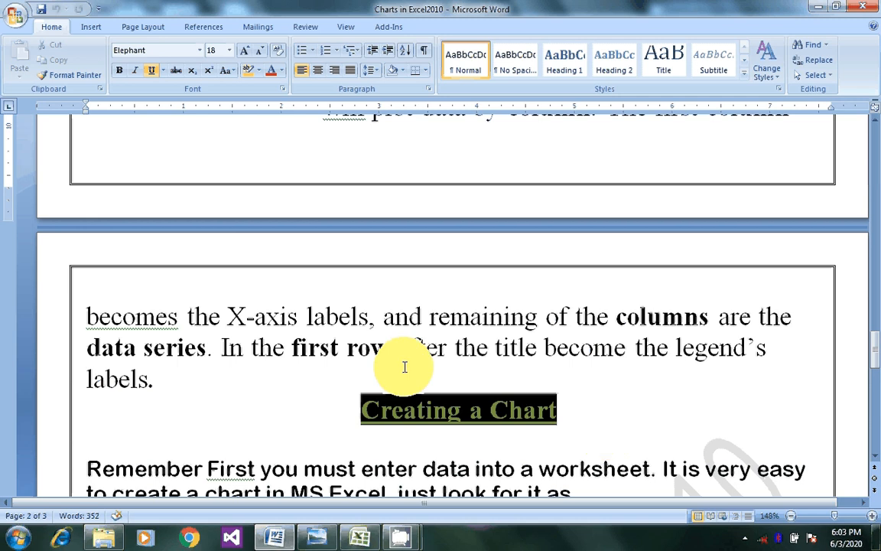
left_click(359, 539)
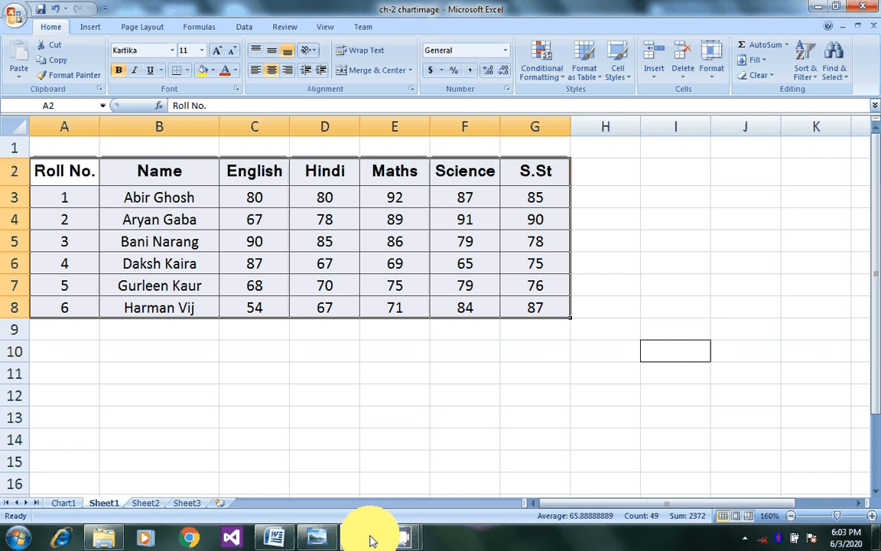
left_click(64, 503)
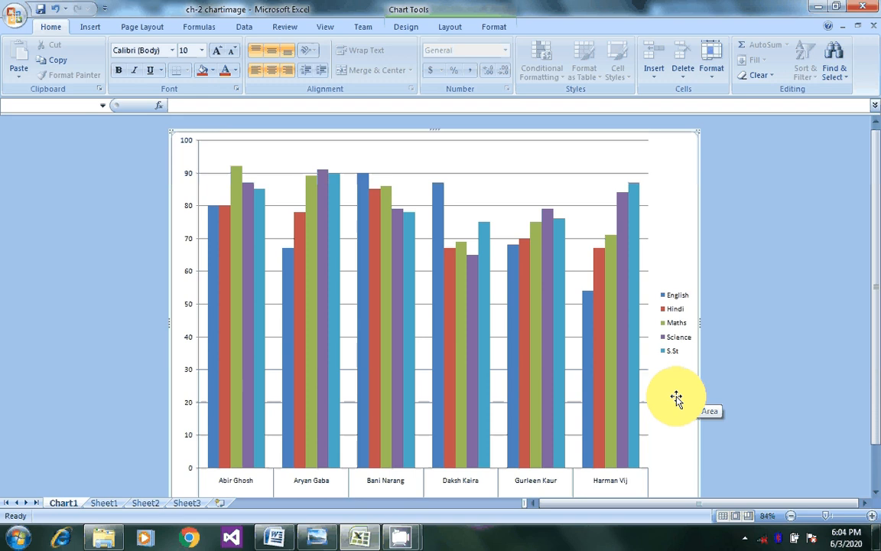
- Reread rule c on X-axis and legend labels in the Word notes and check it against the Chart1 column chart in Excel
left_click(277, 539)
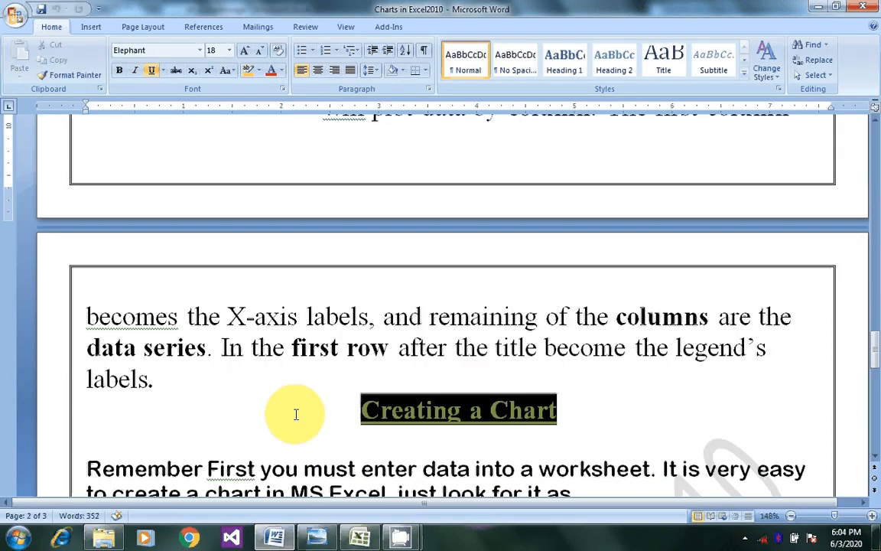
scroll(296, 413, "down", 1)
scroll(284, 412, "up", 3)
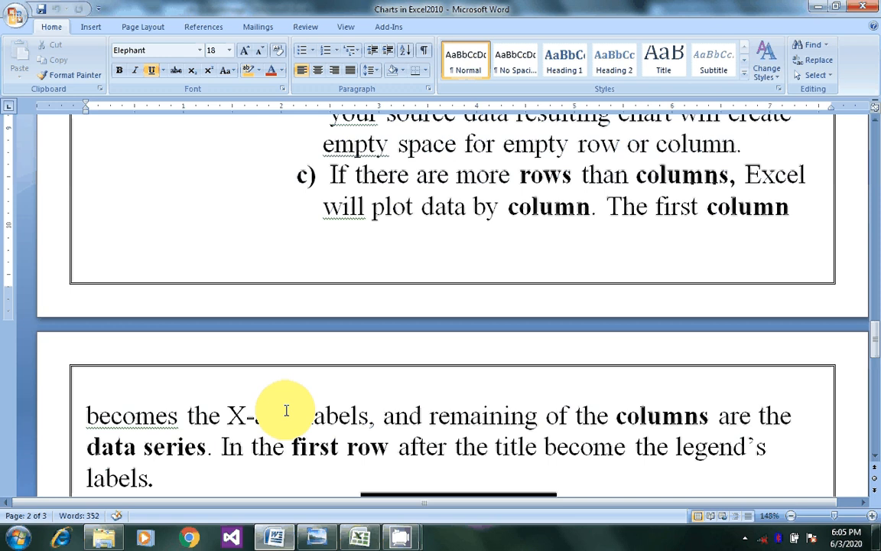
left_click(371, 543)
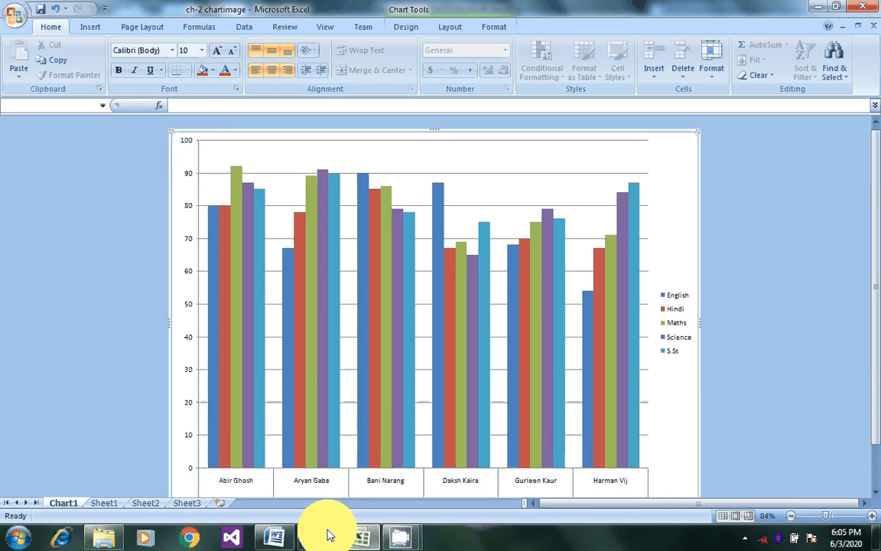
left_click(277, 539)
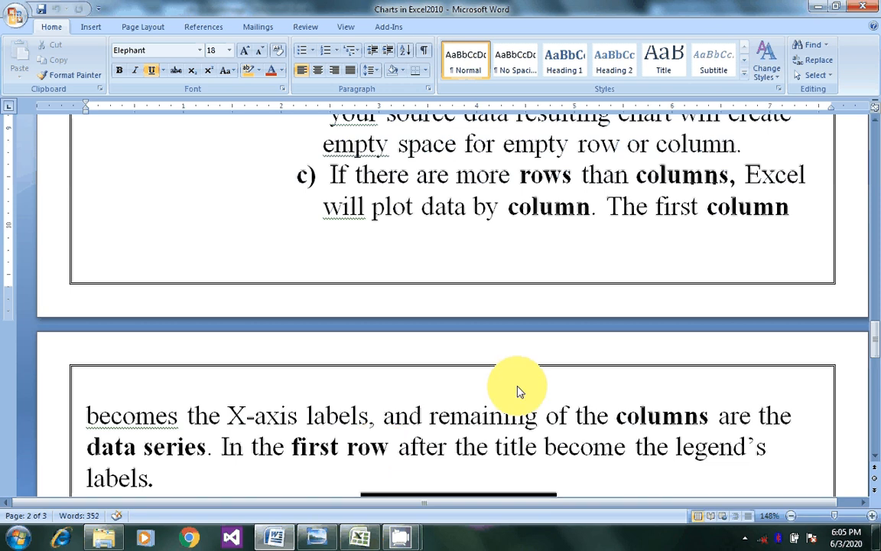
- Look through the Creating a Chart and switching rows and columns notes, and return to the Charting Rules section
scroll(518, 391, "down", 1)
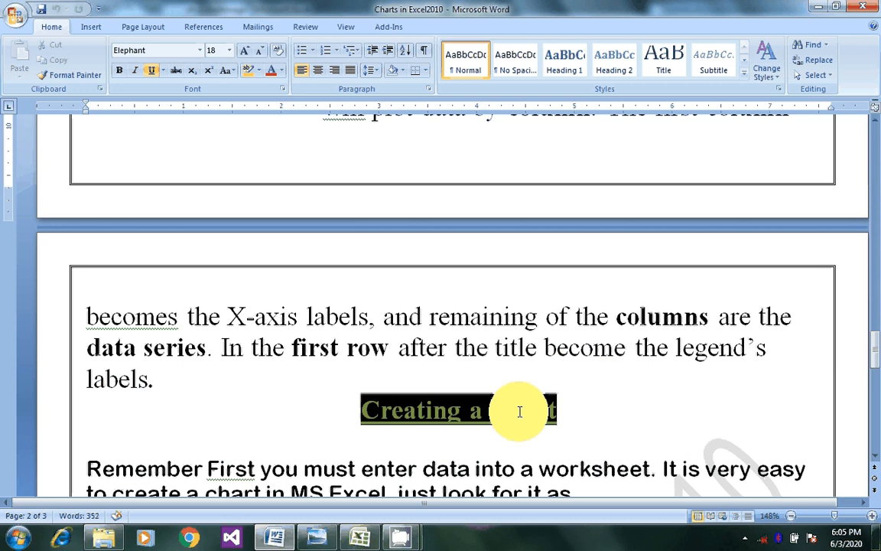
scroll(519, 412, "down", 3)
scroll(517, 417, "down", 3)
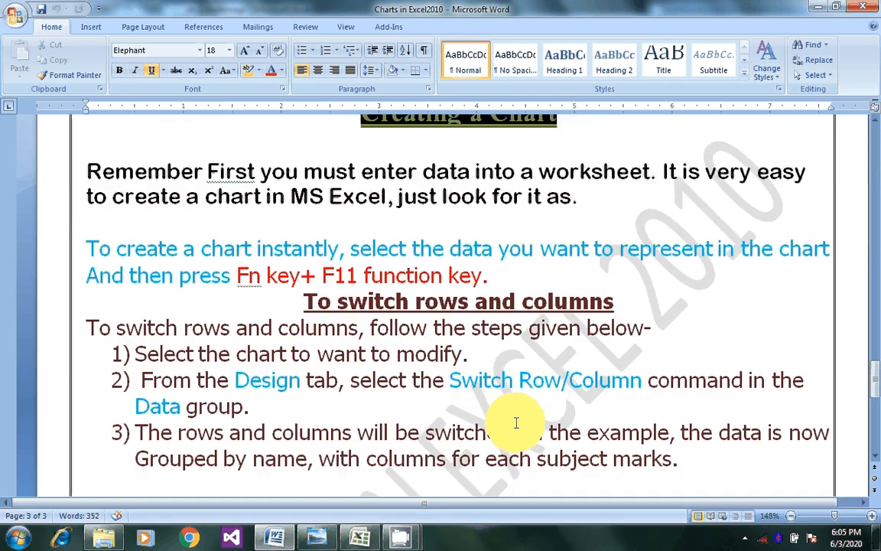
scroll(516, 422, "up", 3)
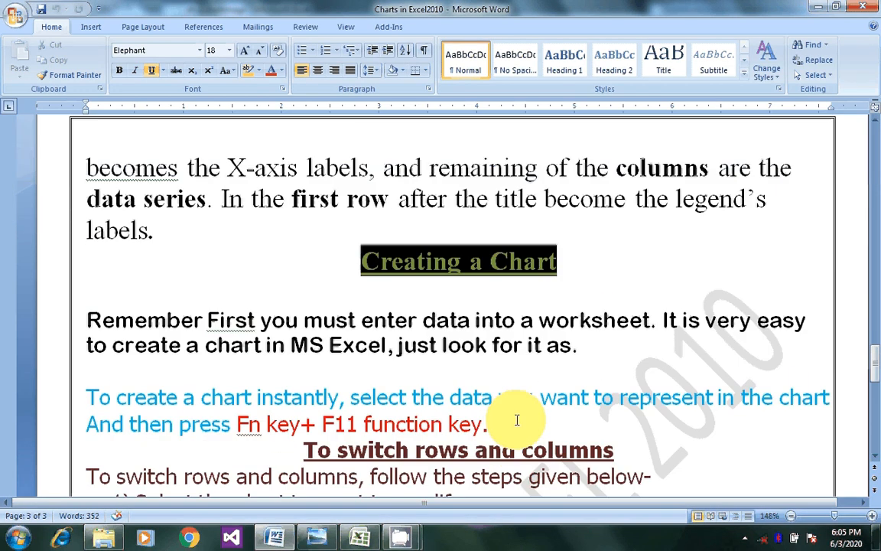
scroll(516, 421, "up", 7)
scroll(516, 425, "up", 2)
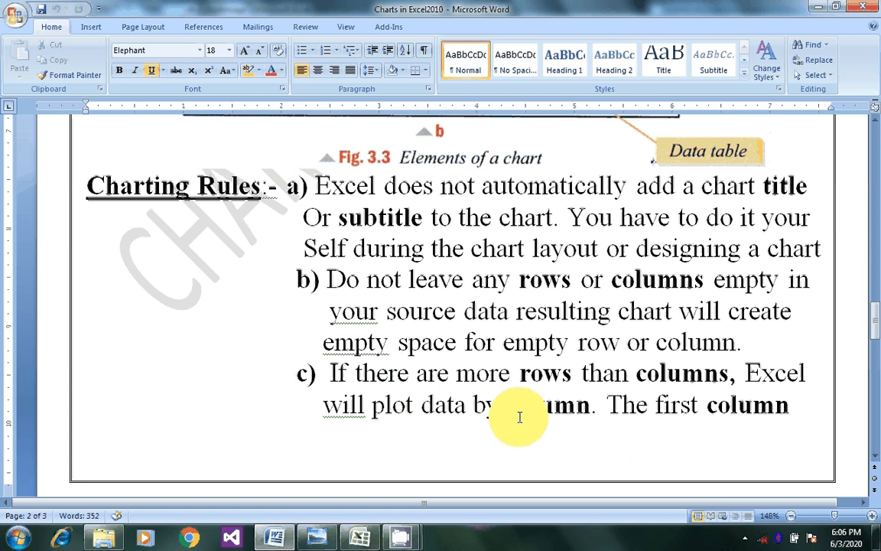
- Read the Creating a Chart notes in Word, compare them with Sheet1's marks table and the Chart1 sheet in Excel, and return to the notes
scroll(519, 417, "down", 3)
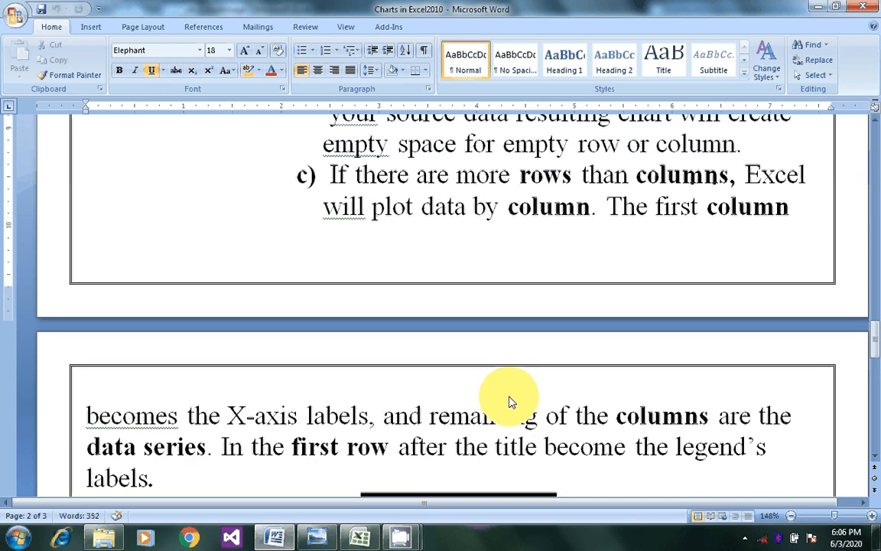
scroll(511, 401, "down", 4)
scroll(509, 396, "down", 2)
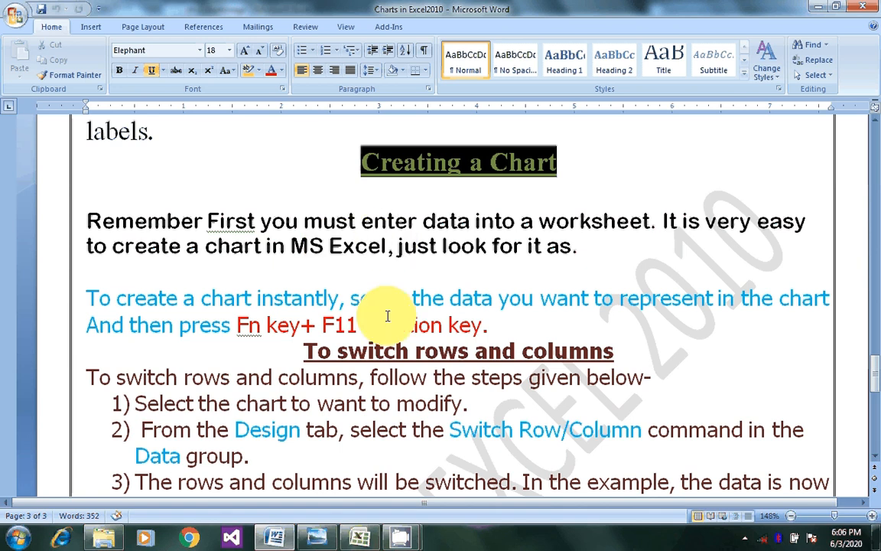
left_click(360, 537)
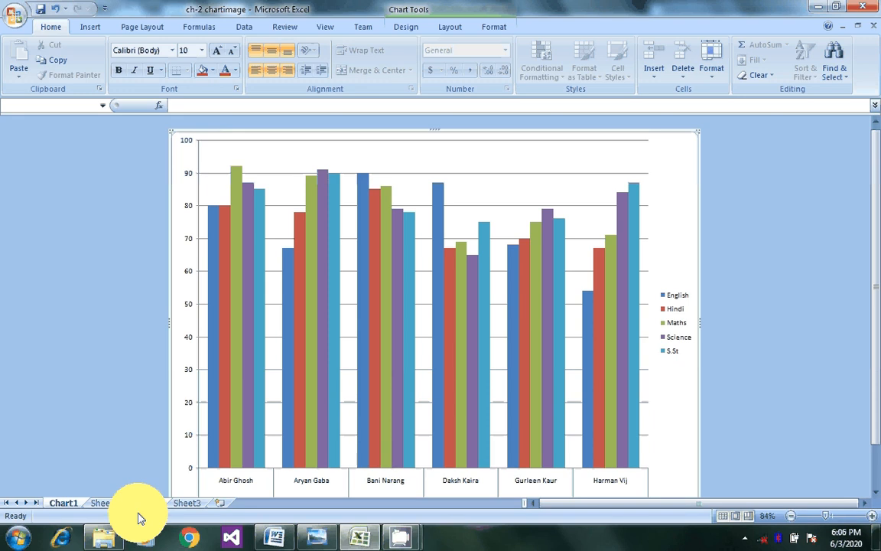
left_click(105, 502)
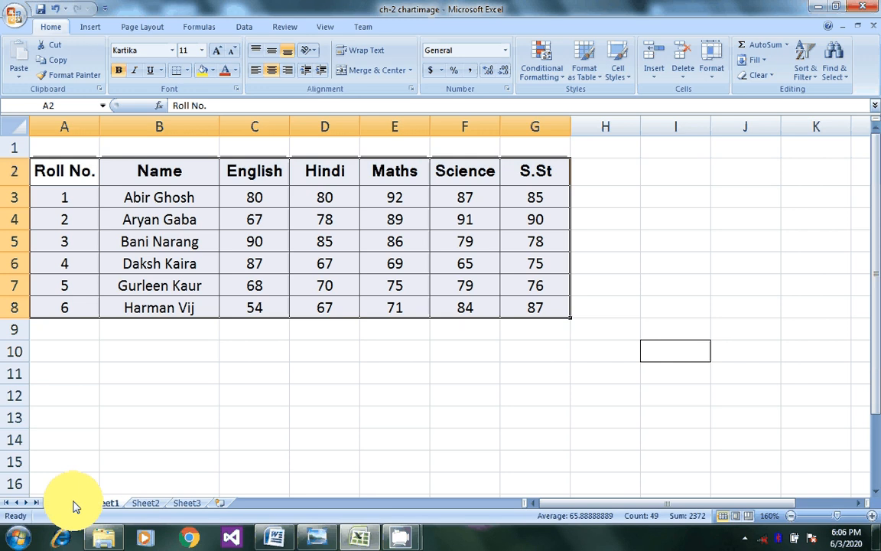
key("F11")
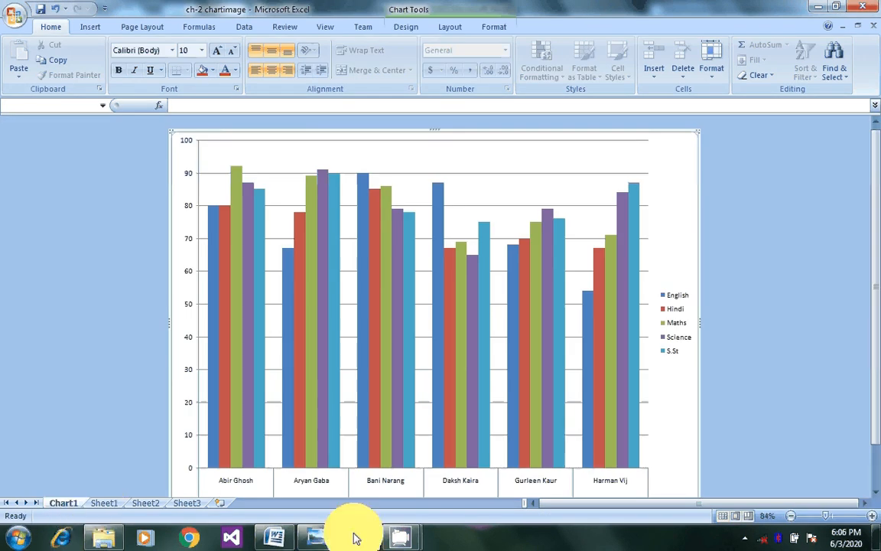
mouse_move(342, 538)
left_click(274, 538)
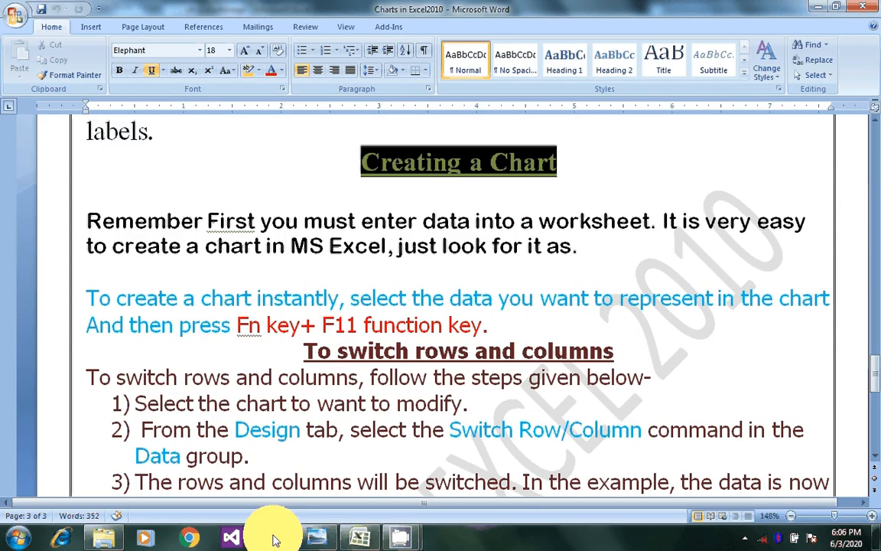